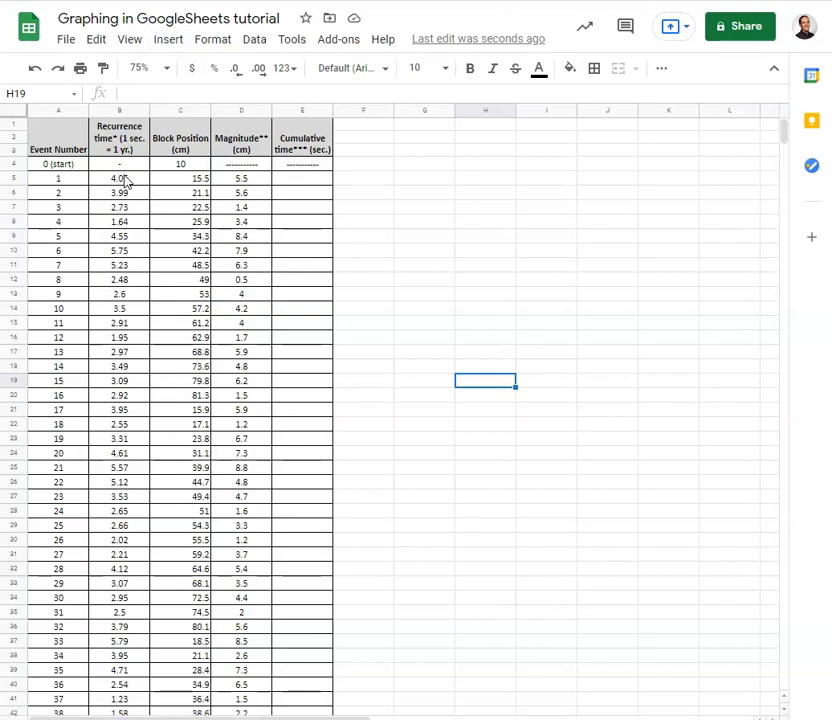
Step: Insert a scatter chart of magnitude against recurrence time using the data in B5:B45 and D5:D45
left_click_drag(125, 180, 124, 559)
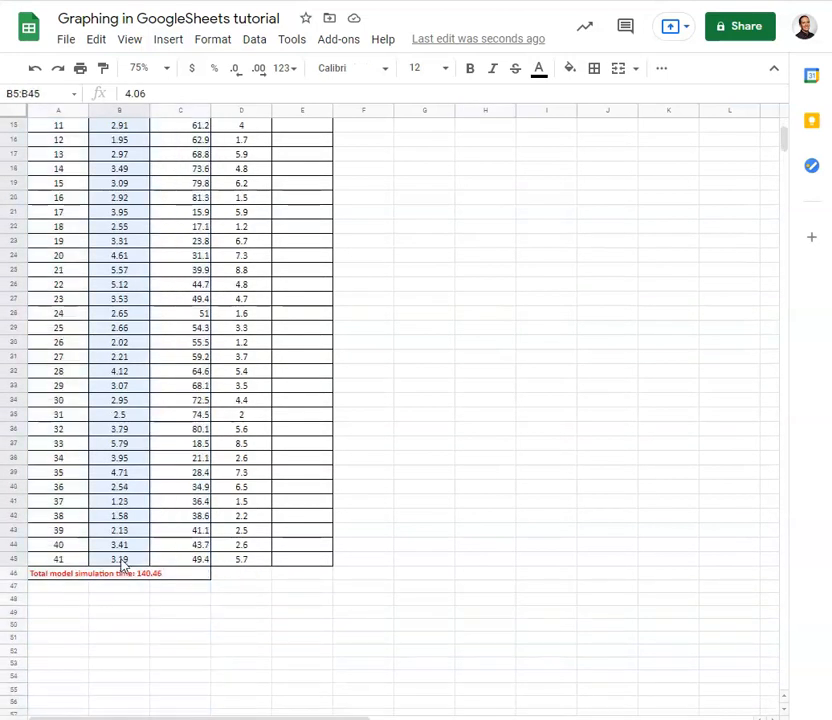
scroll(283, 484, "up", 5)
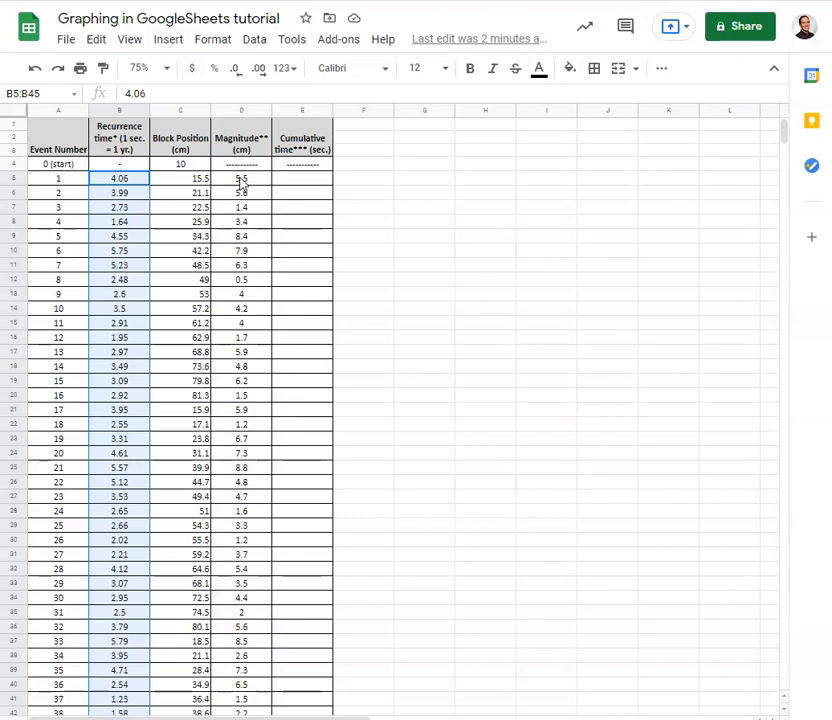
left_click_drag(241, 185, 248, 481)
scroll(445, 497, "up", 5)
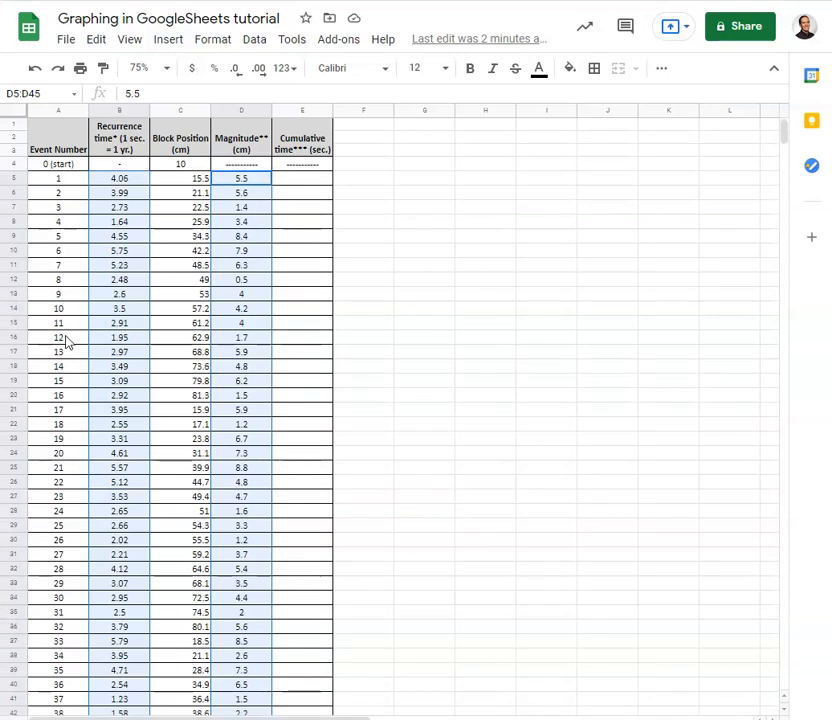
left_click(179, 49)
left_click(190, 265)
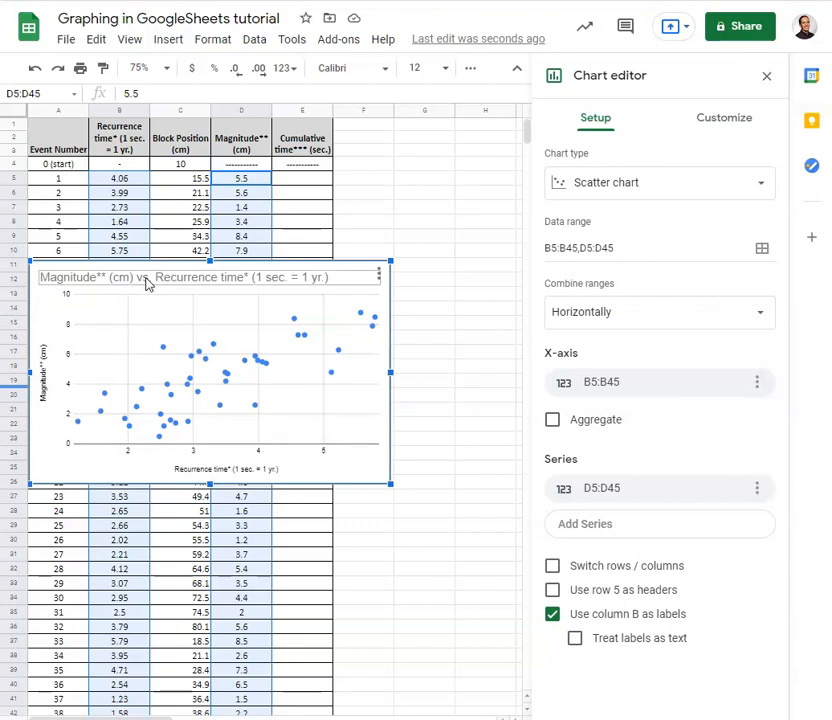
Step: Shorten the chart title to "Magnitude vs. Recurrence time", removing the asterisks and units
double_click(146, 284)
left_click(133, 279)
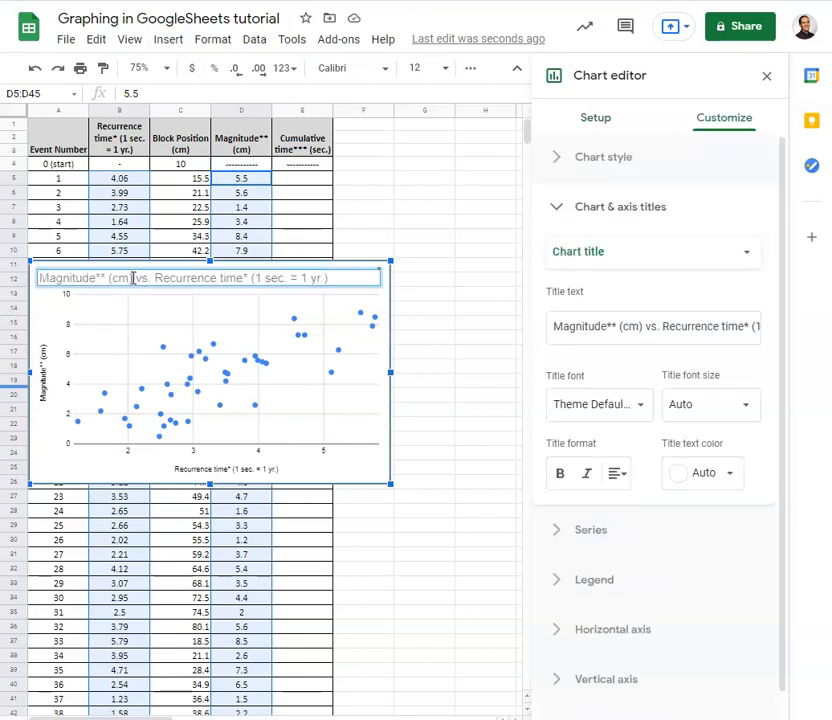
key("BackSpace")
key("BackSpace")
key("BackSpace")
key("BackSpace")
key("BackSpace")
key("BackSpace")
key("BackSpace")
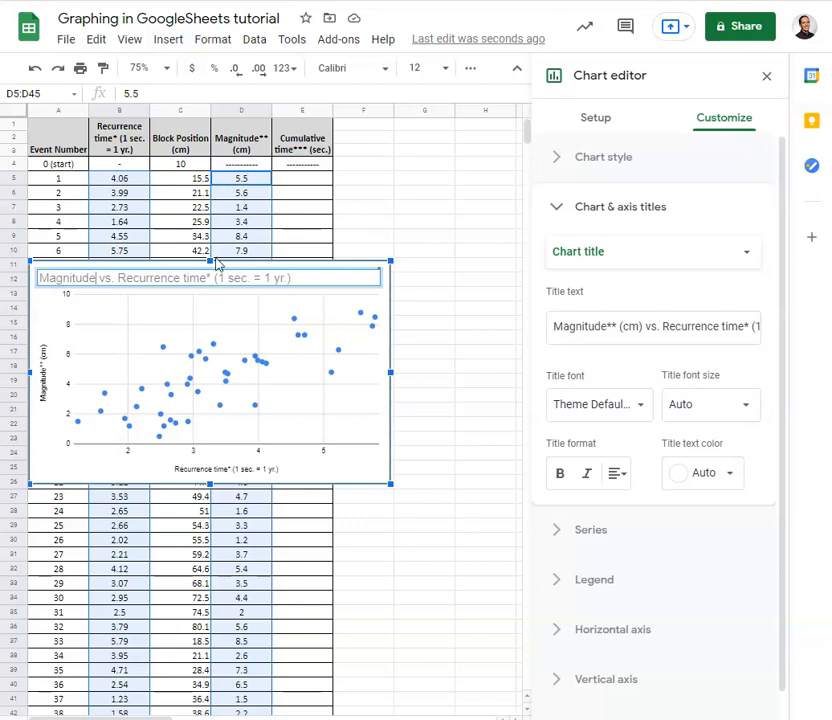
left_click_drag(207, 276, 335, 275)
key("BackSpace")
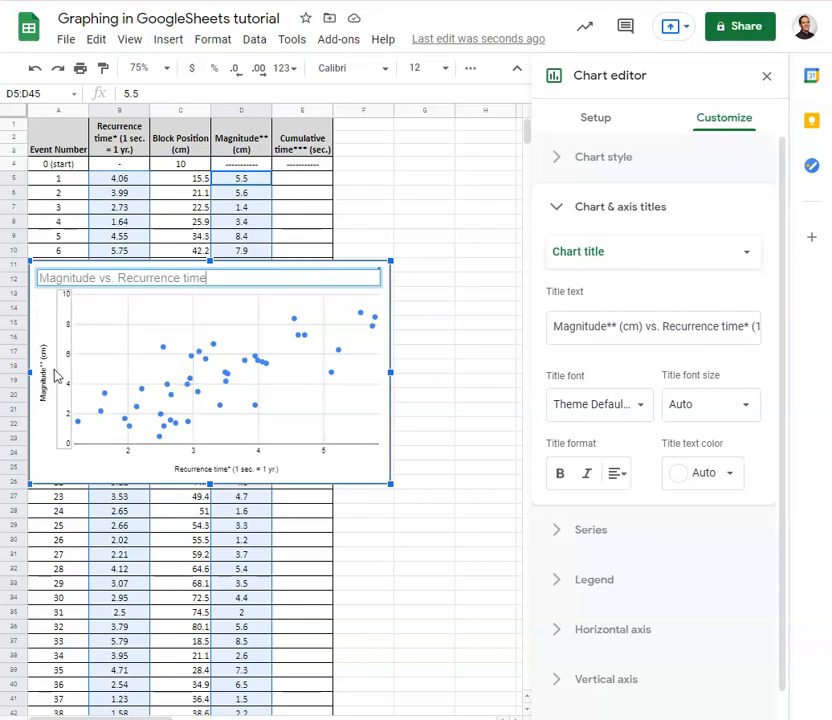
Step: Remove the asterisks from the vertical axis title so it reads "Magnitude (cm)"
left_click(43, 400)
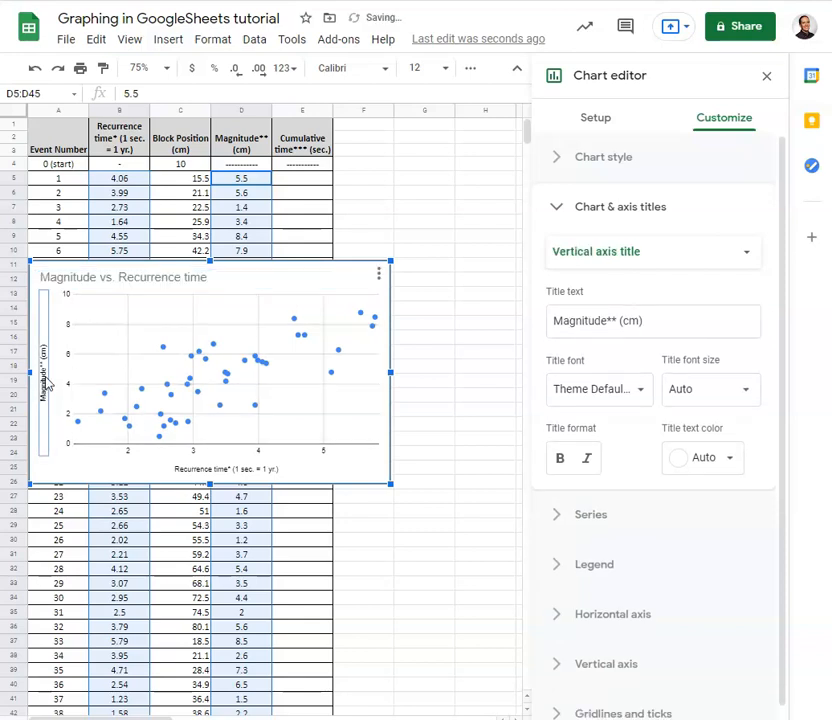
left_click(43, 377)
left_click(45, 367)
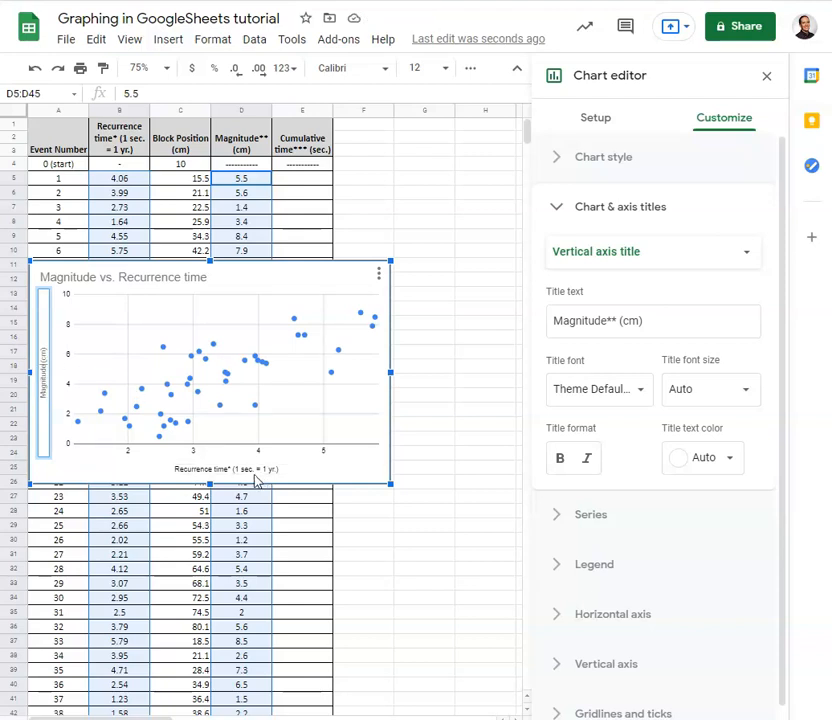
Step: Change the horizontal axis title to "Recurrence time (s)"
left_click(232, 470)
left_click(232, 470)
left_click_drag(229, 470, 317, 470)
left_click(238, 468)
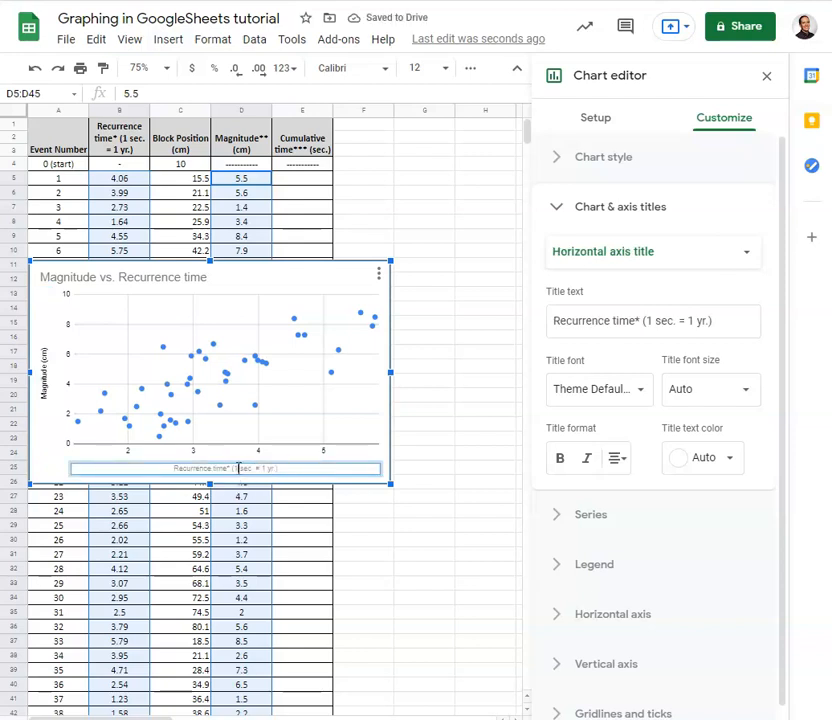
key("Delete")
key("Delete")
key("Delete")
key("Delete")
key("Delete")
key("Delete")
key("Delete")
key("Delete")
key("Delete")
key("Delete")
key("Delete")
key("Delete")
key("Delete")
key("Delete")
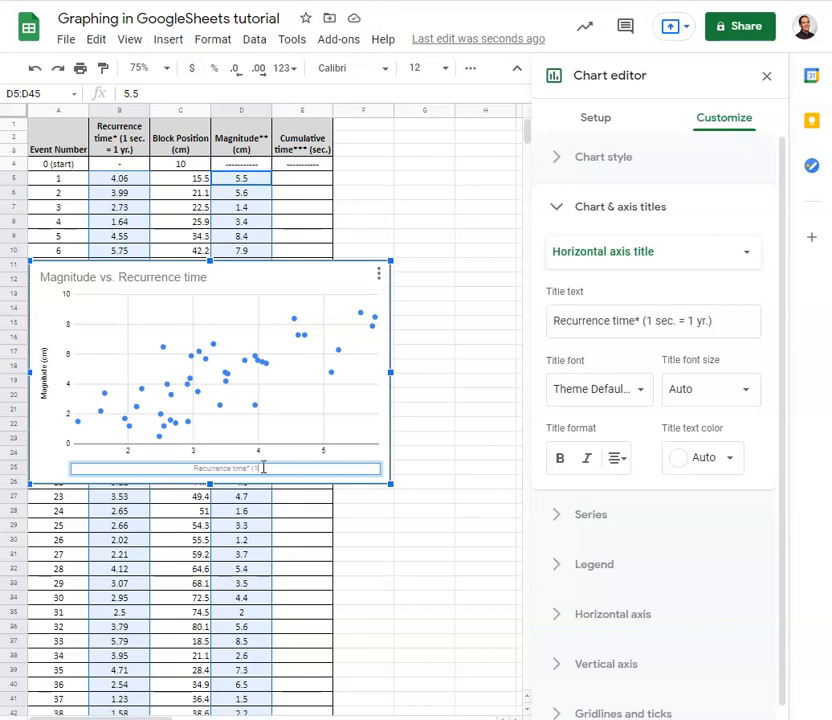
key("BackSpace")
key("BackSpace")
key("BackSpace")
type("(s)")
Step: Move the chart so it covers about columns B to H and rows 8 to 23, and collapse the title settings
left_click(250, 269)
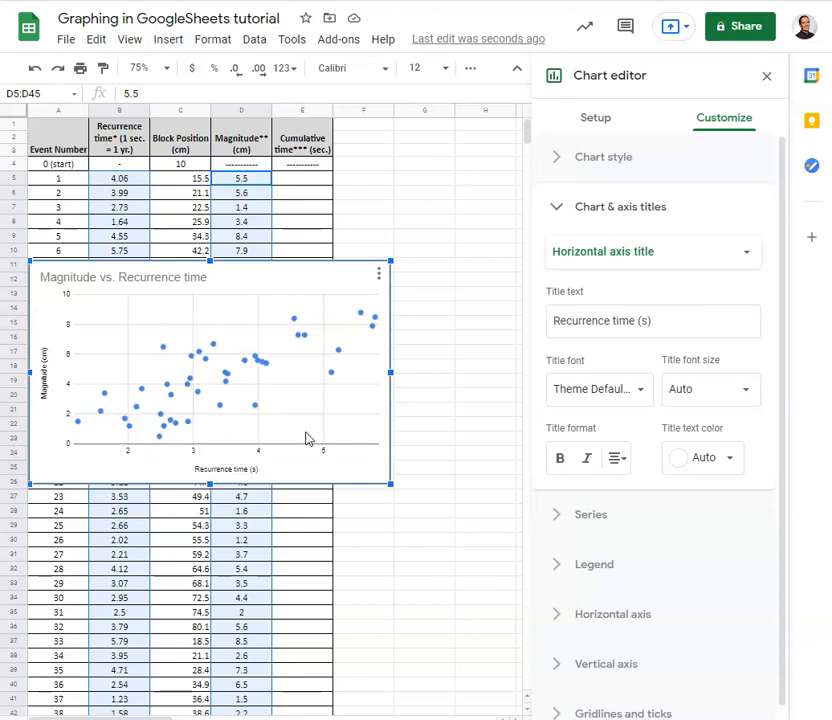
left_click_drag(297, 269, 396, 220)
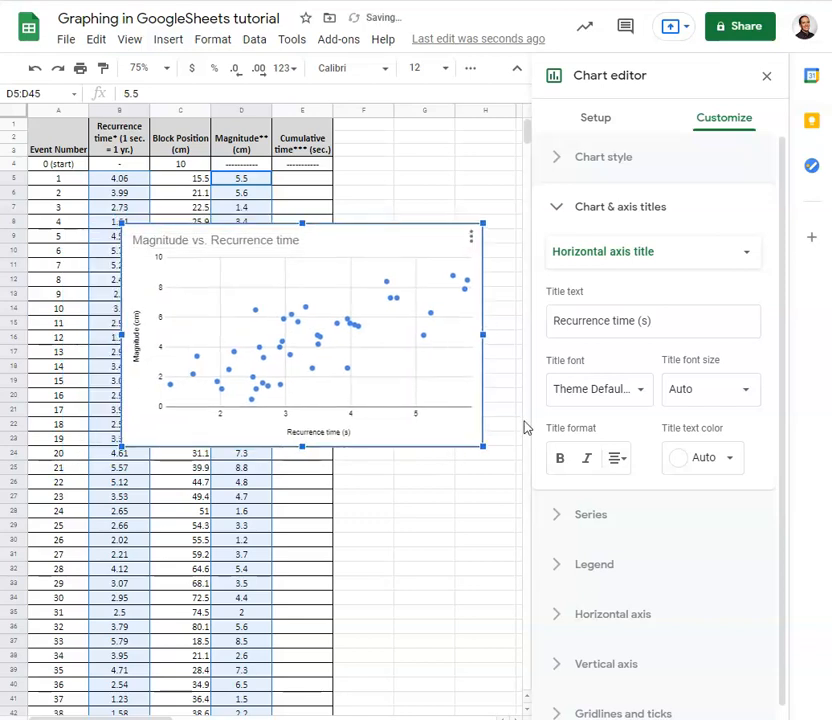
left_click(557, 206)
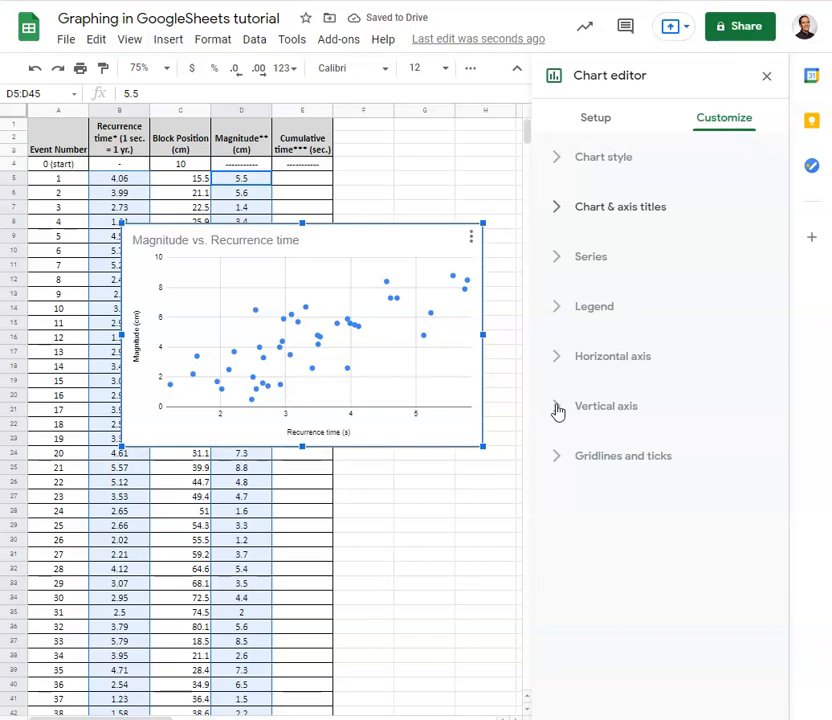
Step: Turn on minor gridlines and major ticks for the chart's horizontal axis
left_click(557, 461)
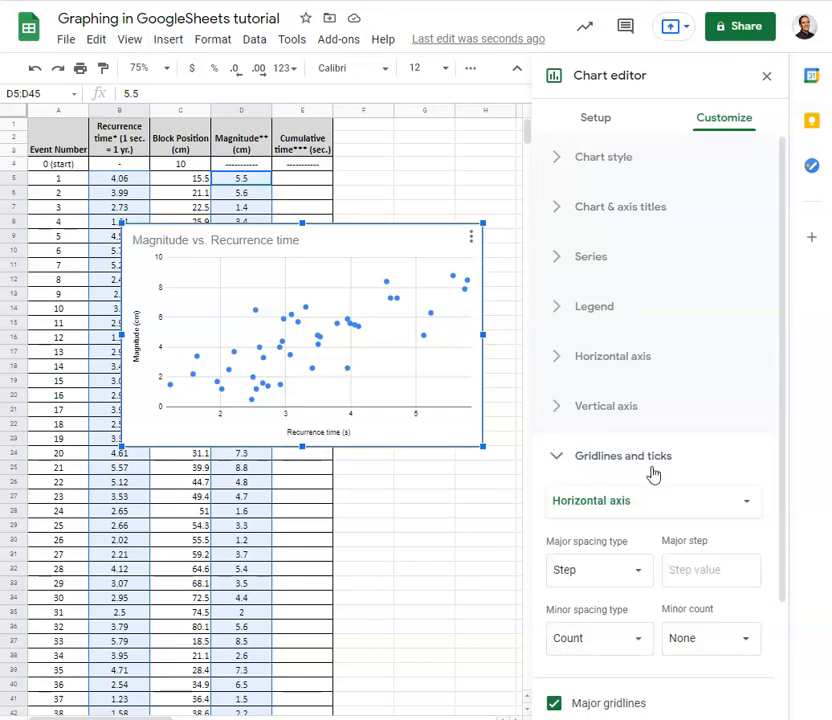
scroll(607, 364, "down", 2)
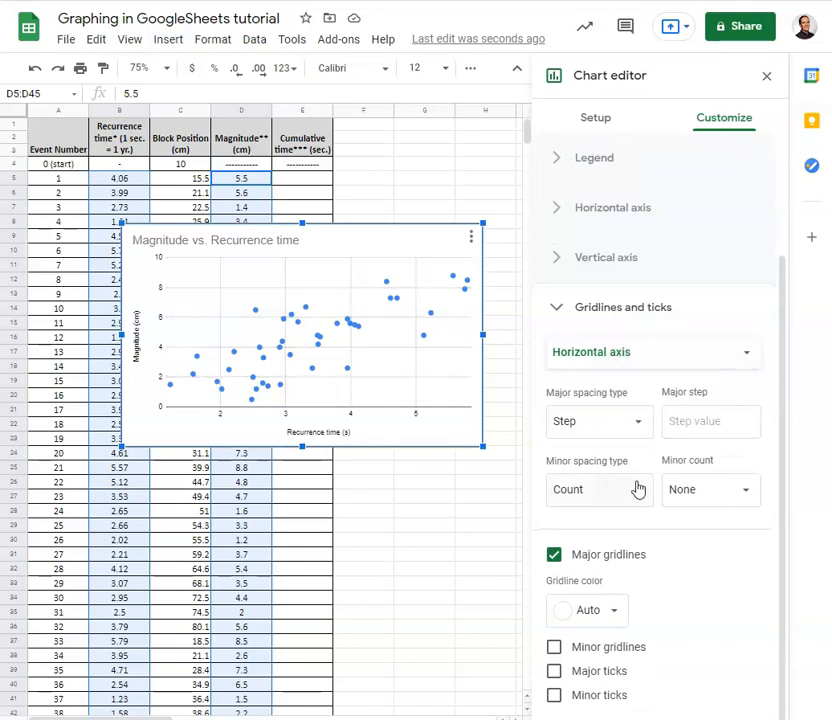
left_click(554, 648)
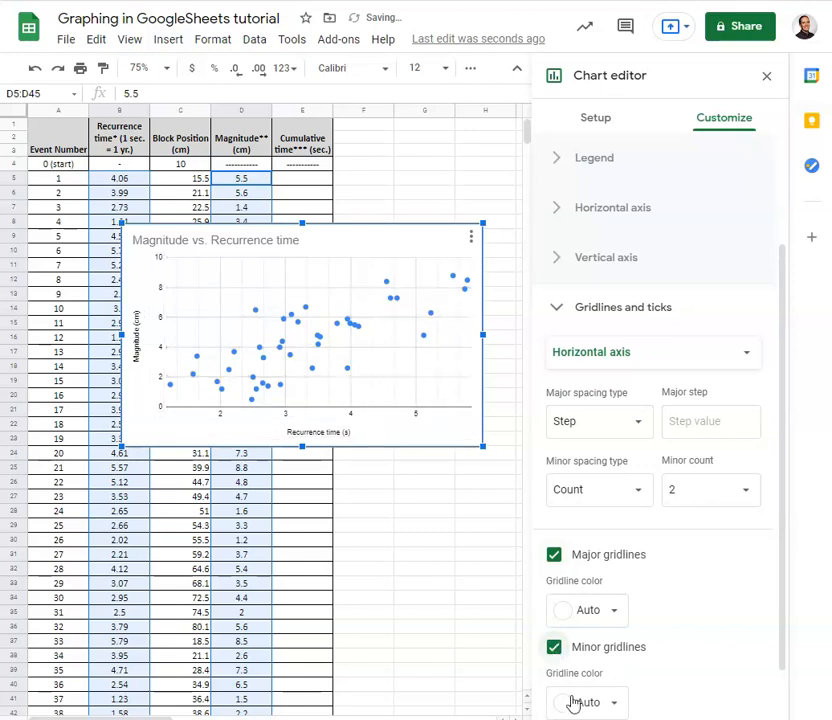
scroll(727, 621, "down", 1)
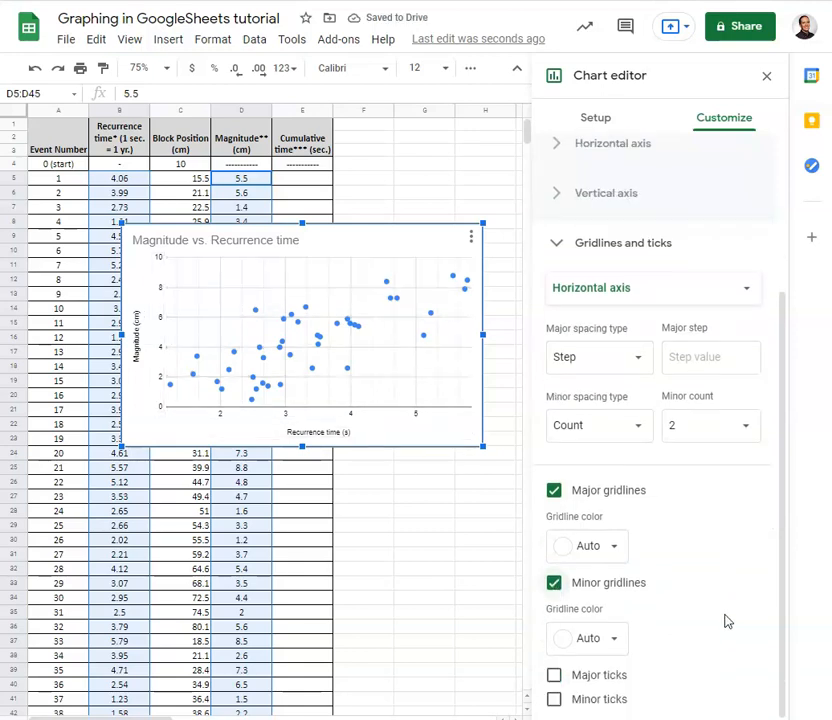
left_click(554, 676)
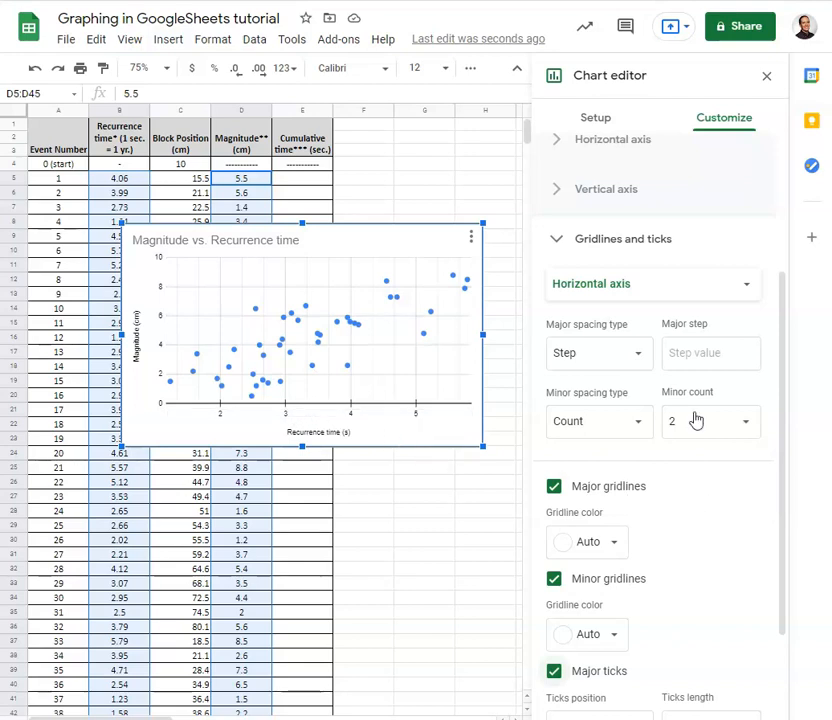
Step: Turn on minor gridlines and major ticks for the chart's vertical axis
left_click(568, 281)
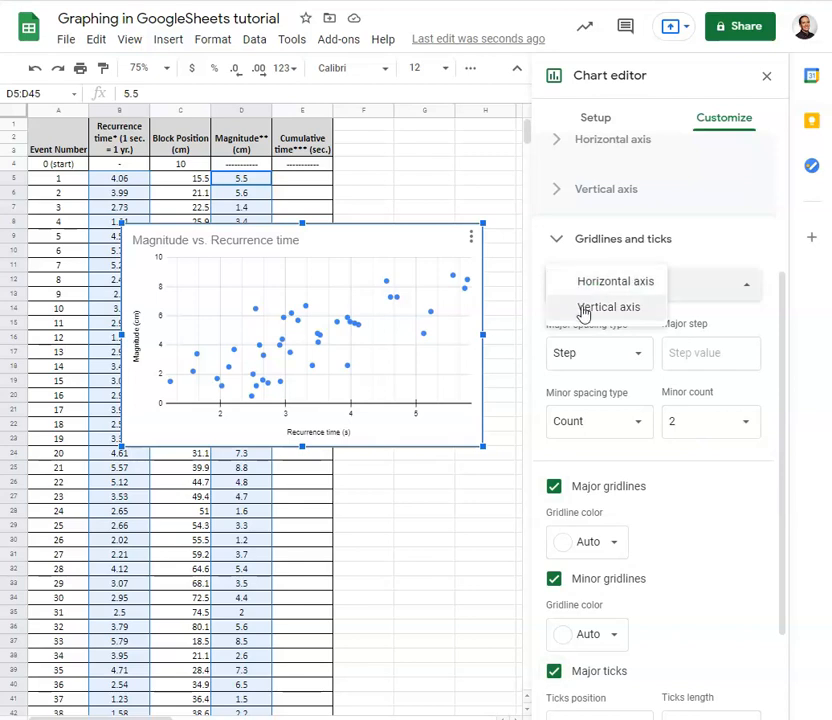
left_click(583, 308)
left_click(554, 647)
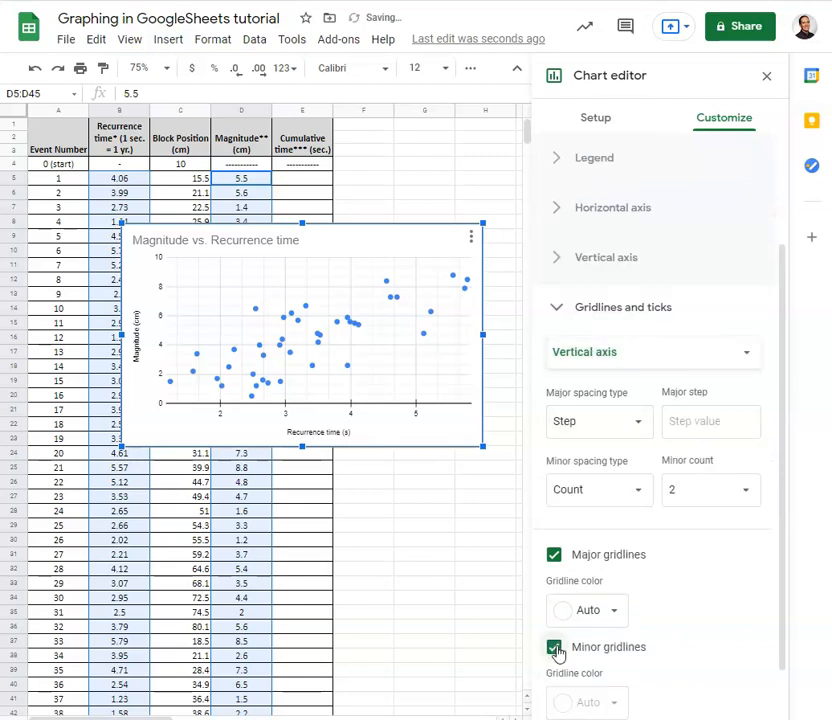
scroll(668, 657, "down", 1)
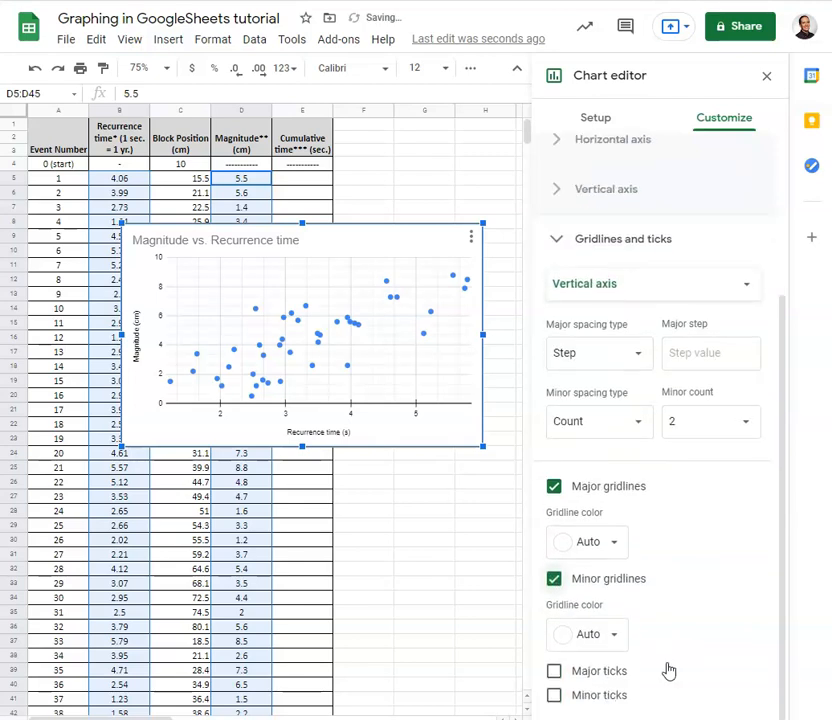
left_click(554, 671)
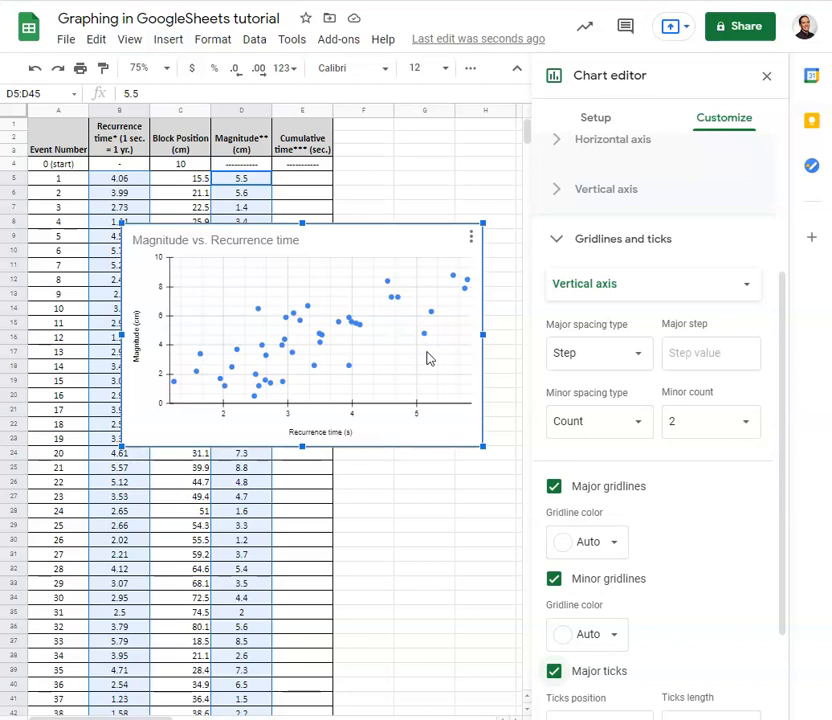
left_click(561, 245)
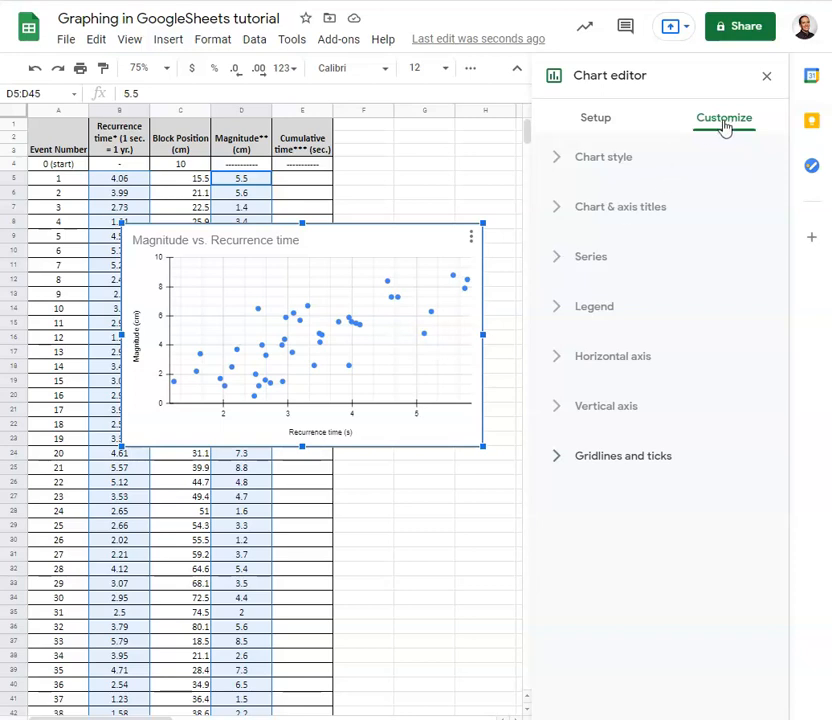
Step: Add a linear trendline to the scatter chart's data series
left_click(557, 258)
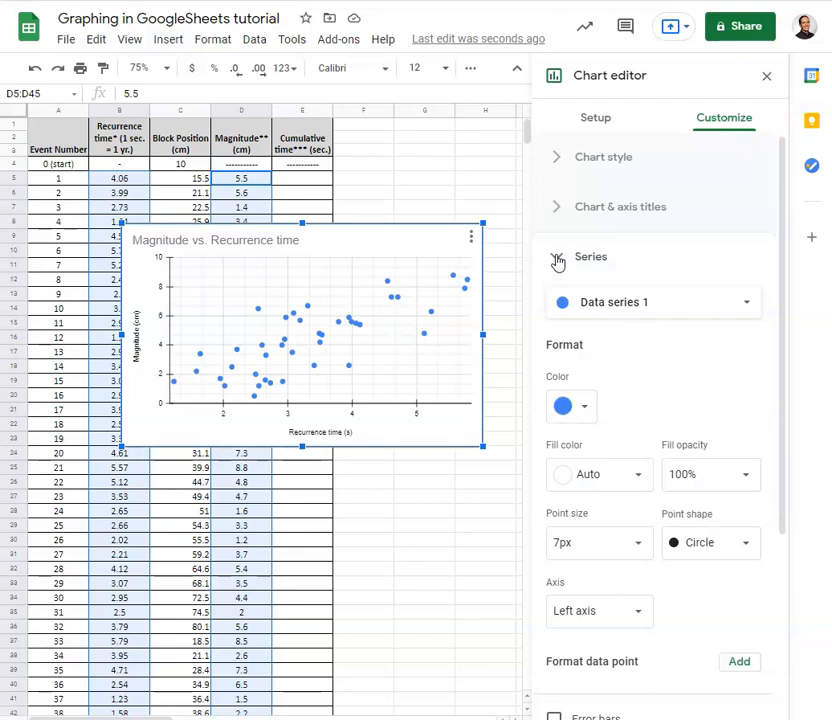
left_click_drag(785, 248, 785, 472)
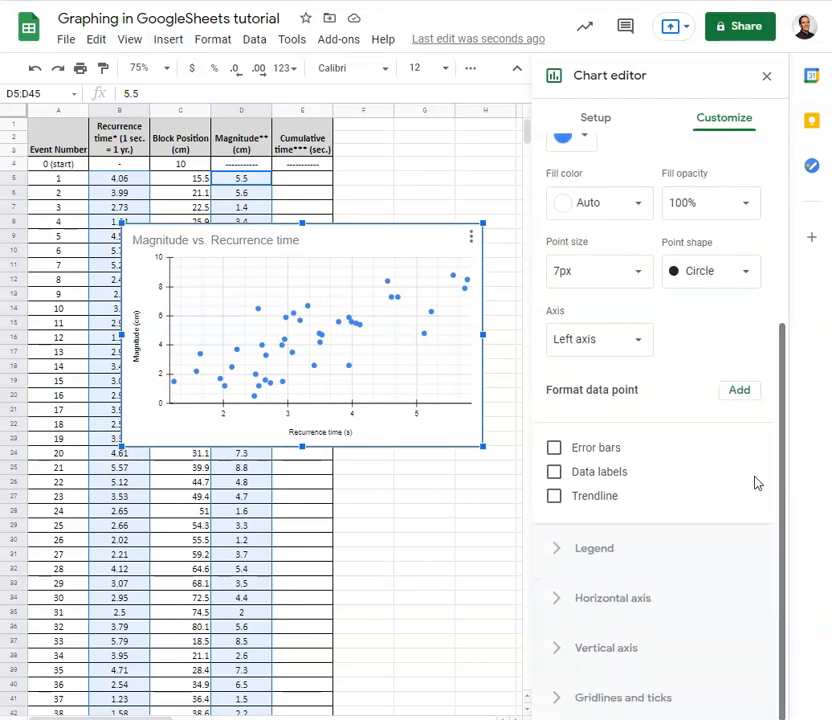
left_click(554, 497)
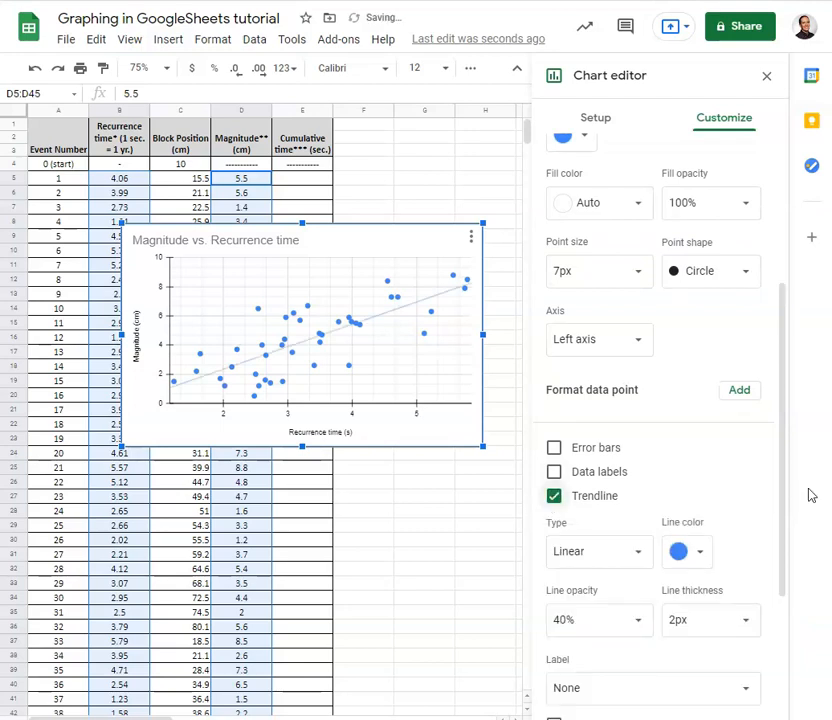
Step: Label the trendline with its equation and show its R² value
left_click_drag(787, 475, 798, 618)
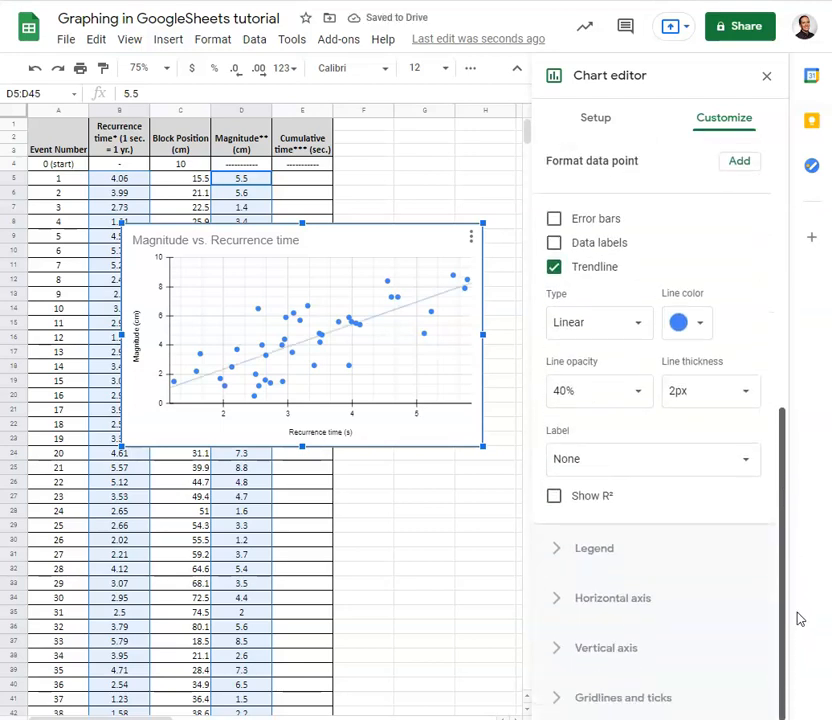
left_click(562, 465)
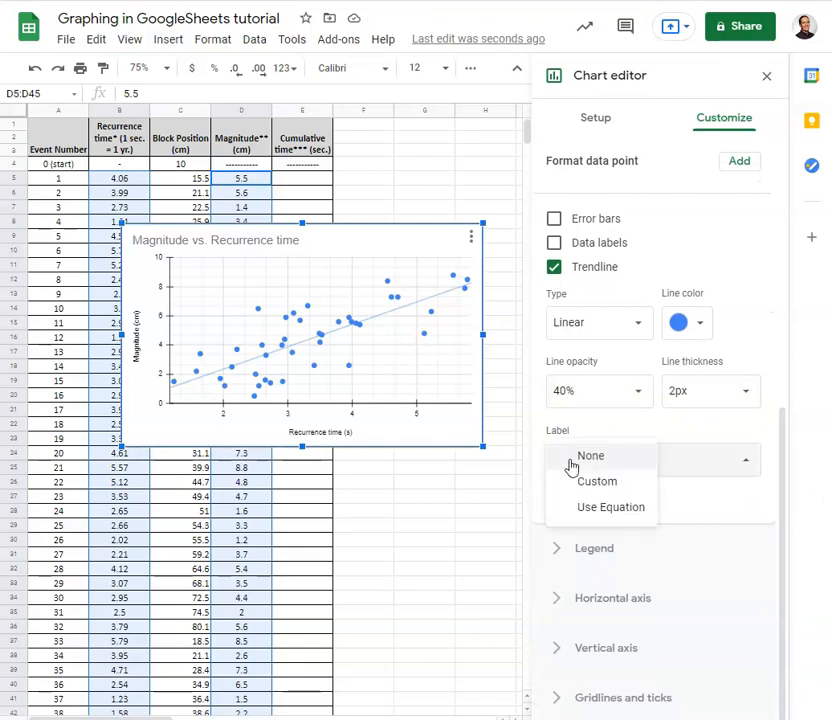
left_click(600, 509)
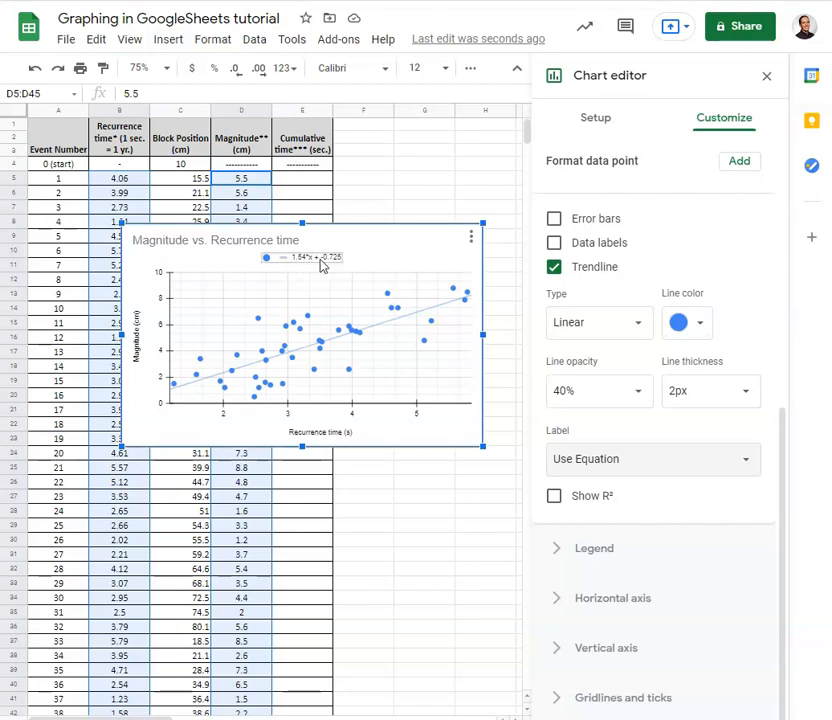
left_click(556, 498)
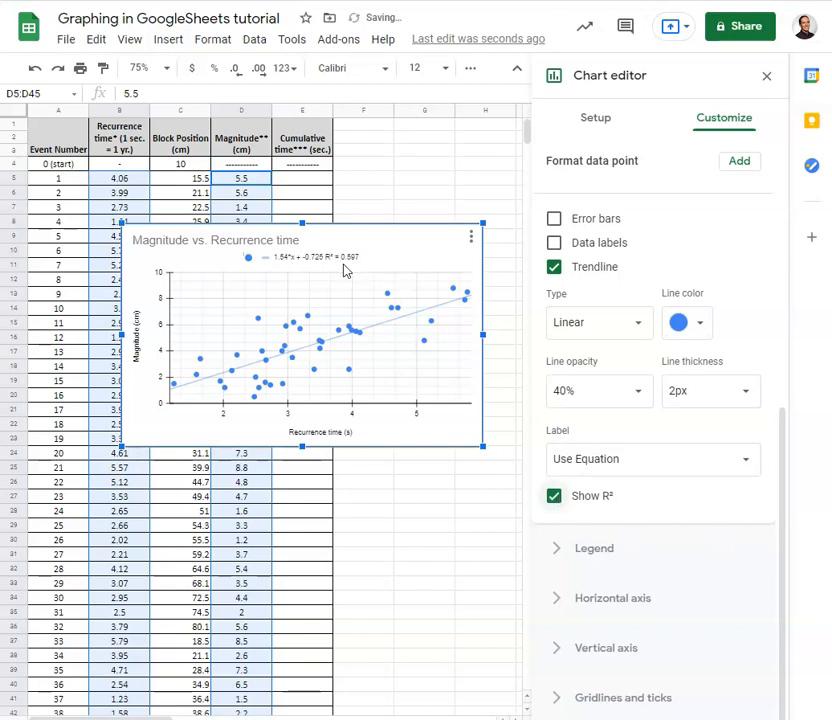